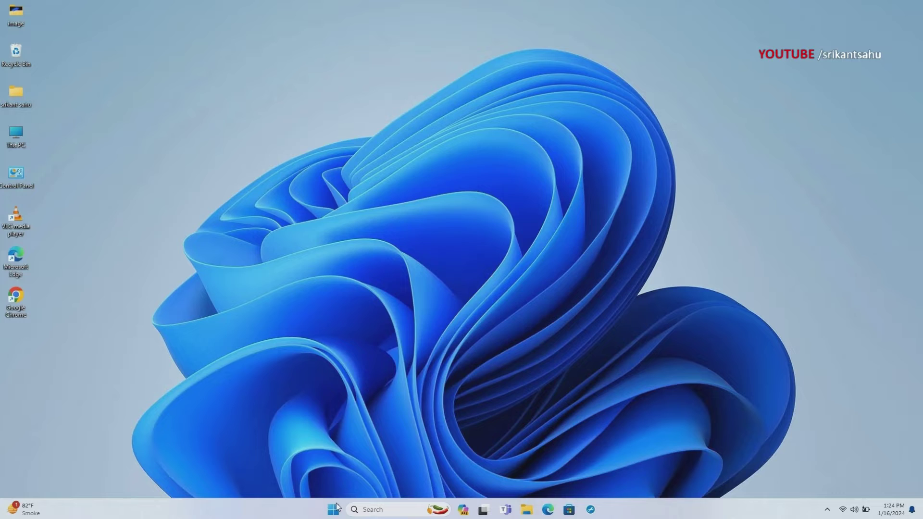
Open the Start menu's power options to restart the PC
left_click(337, 507)
left_click(581, 478)
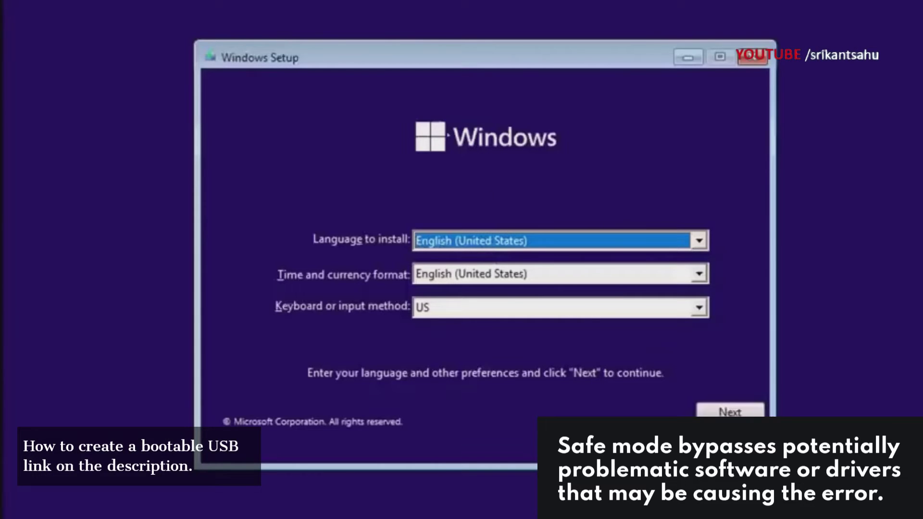
From Windows Setup, go through Repair your computer > Troubleshoot > Advanced options > Startup Settings and restart
left_click(728, 415)
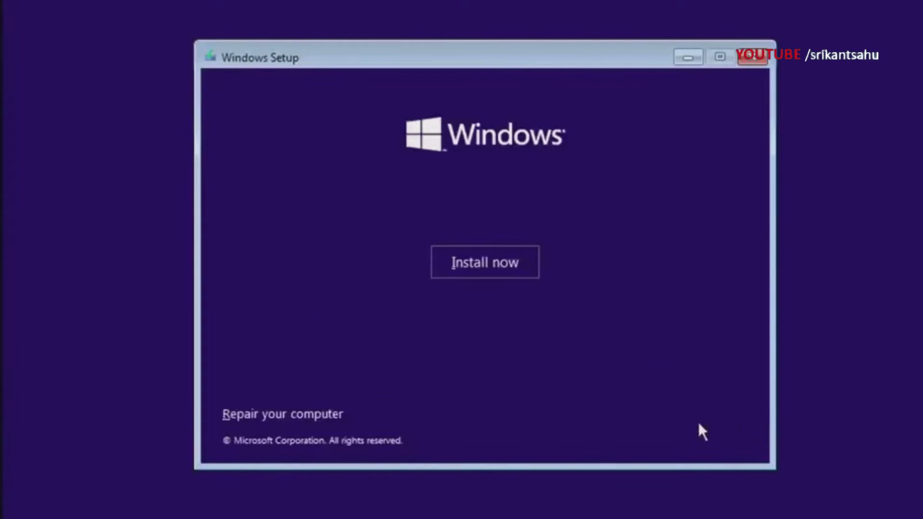
left_click(278, 415)
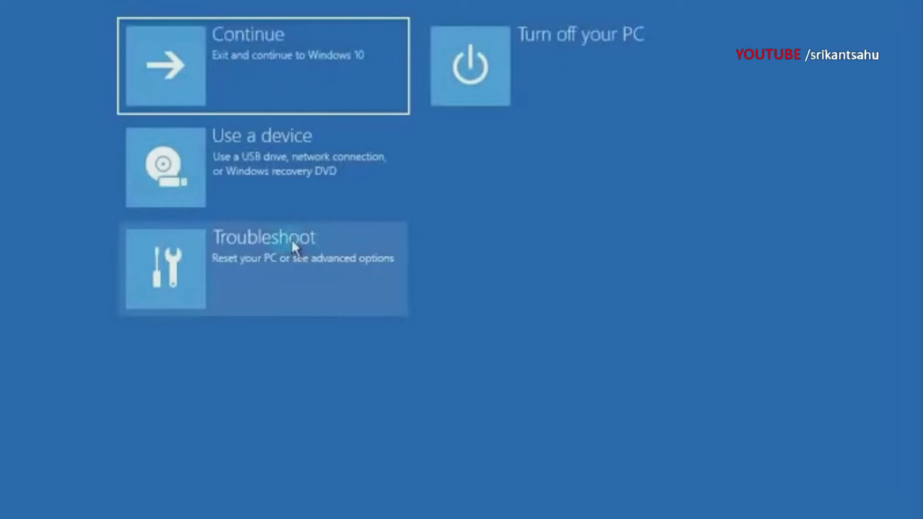
left_click(274, 247)
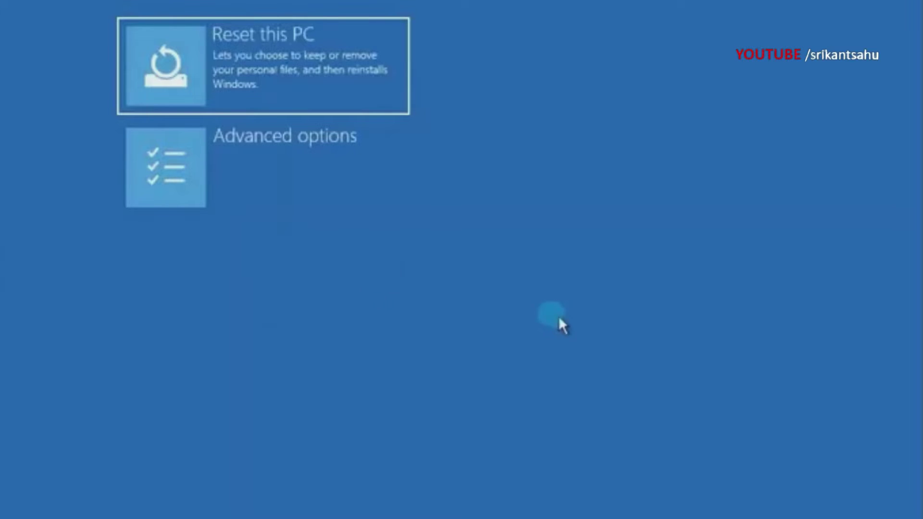
left_click(218, 150)
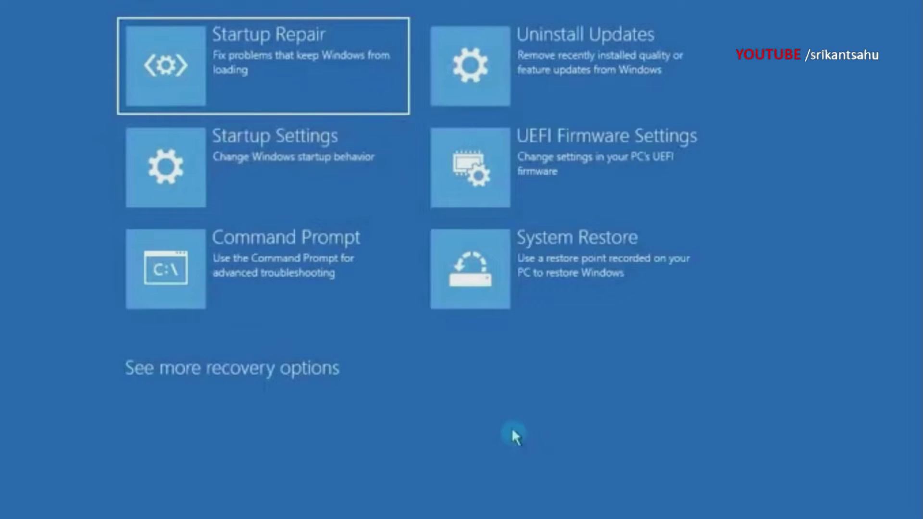
left_click(263, 166)
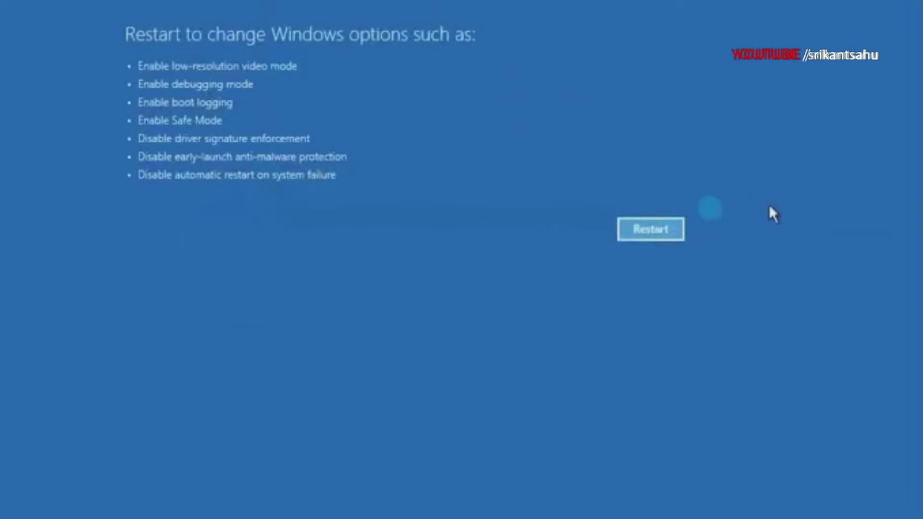
left_click(673, 231)
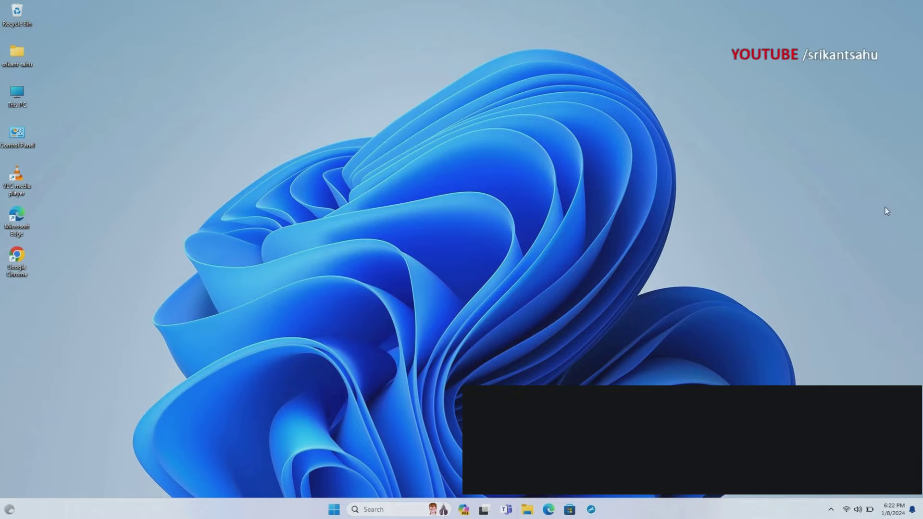
Search 'memory diagnostic' and run Windows Memory Diagnostic as administrator
left_click(371, 510)
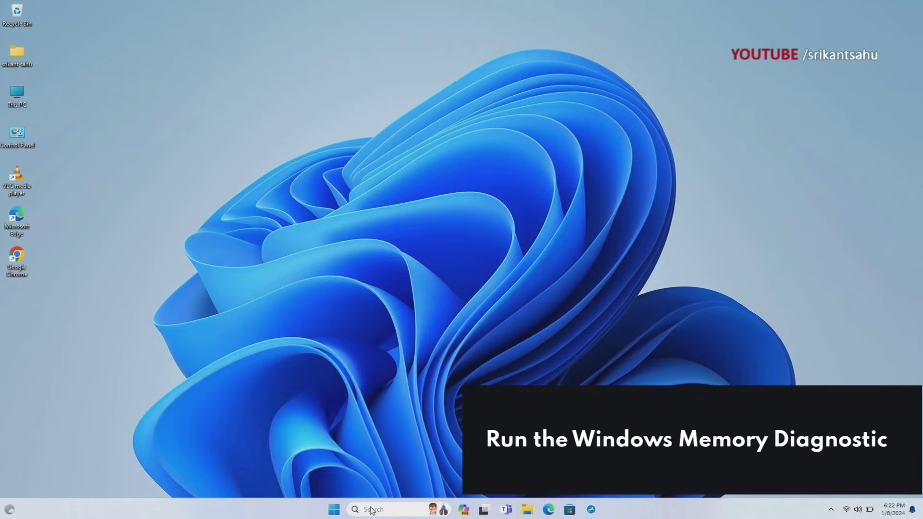
type("memory")
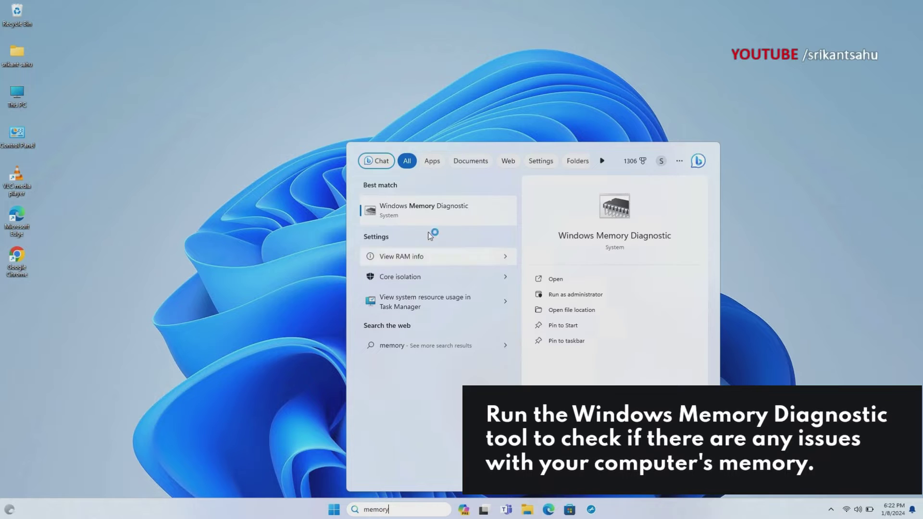
type(" diagnostic")
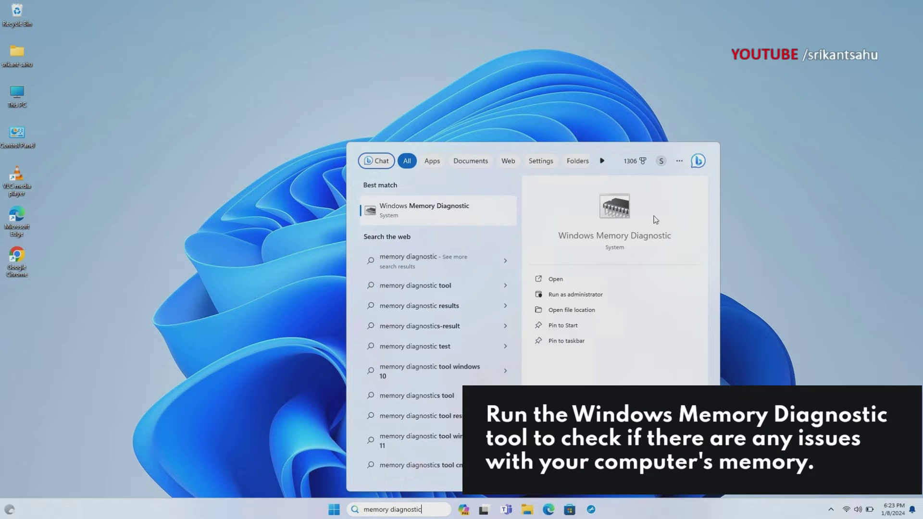
left_click(573, 295)
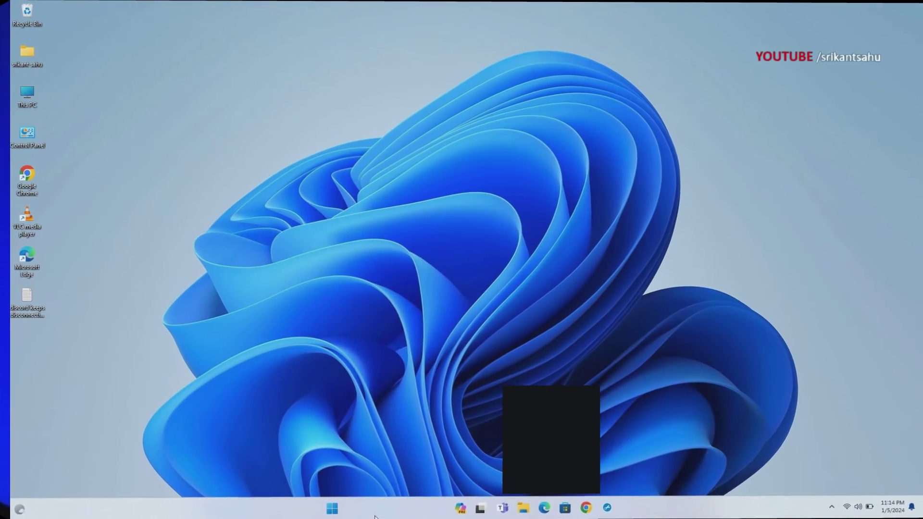
Open the Virtual Memory settings through advanced system settings and Performance Options
left_click(367, 514)
type("vi")
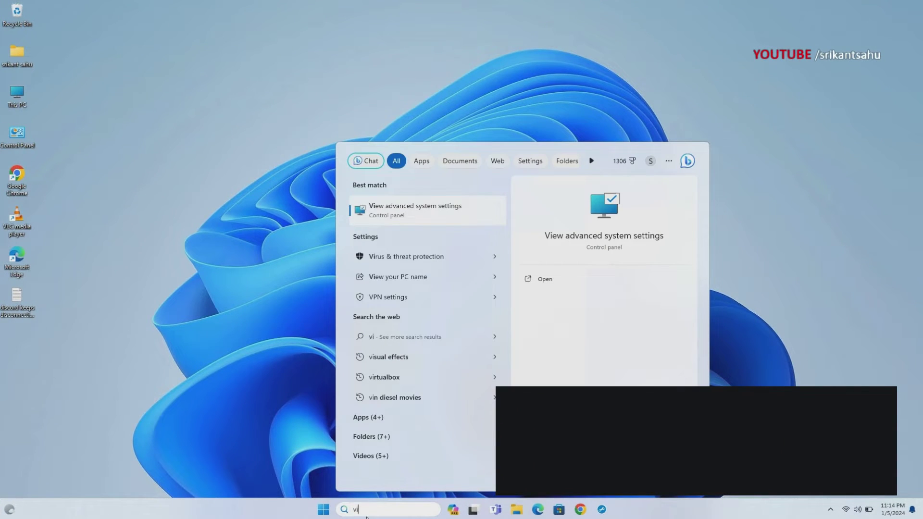
type("ew")
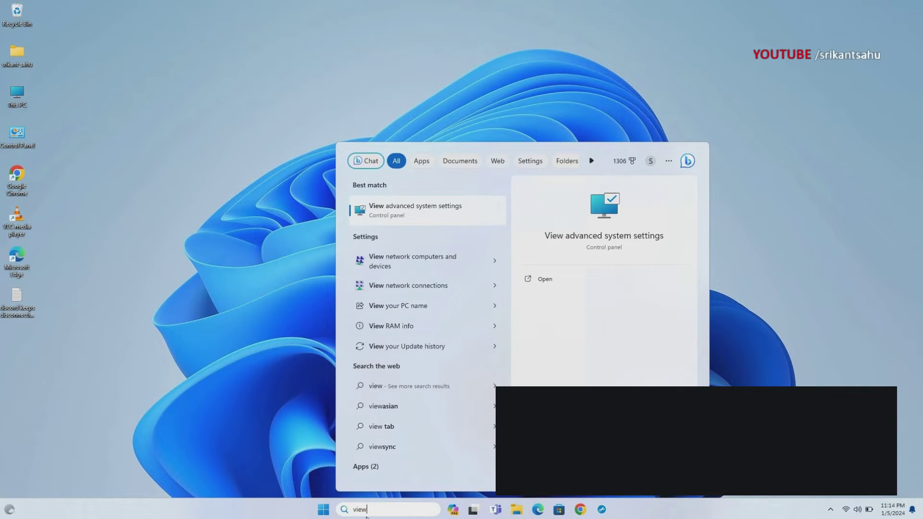
left_click(427, 210)
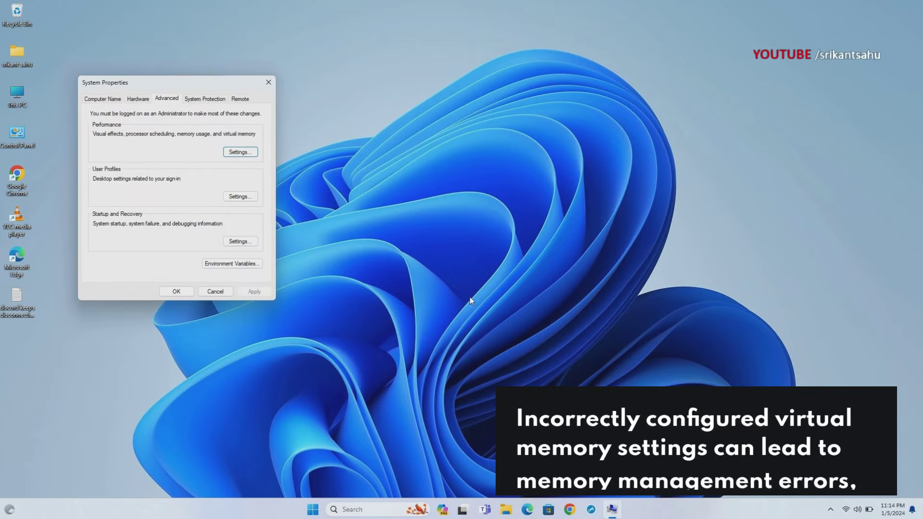
left_click(241, 152)
left_click_drag(189, 121, 402, 102)
left_click(362, 118)
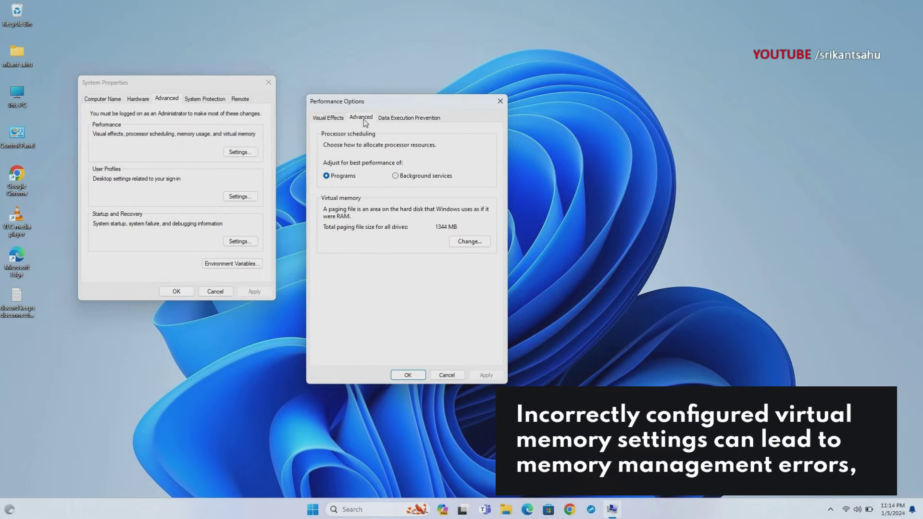
left_click(467, 243)
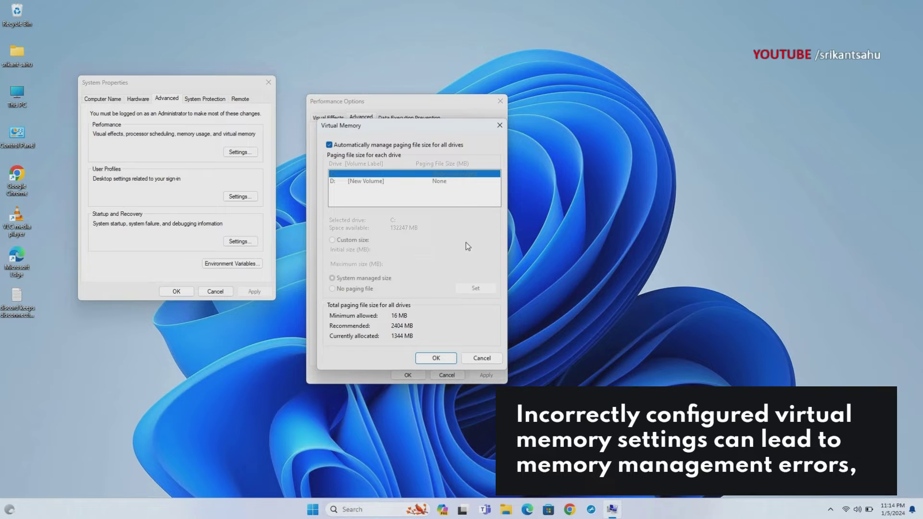
left_click_drag(380, 131, 570, 144)
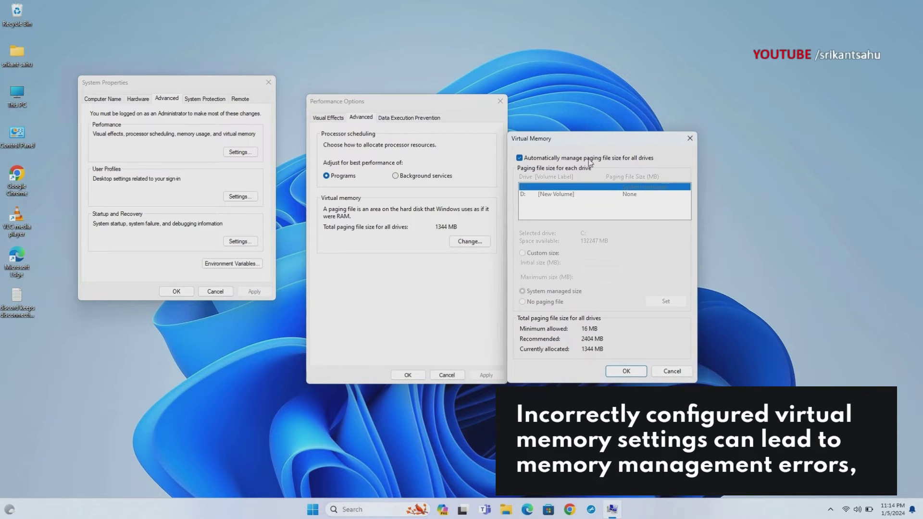
Turn off automatic paging file management and give drive C a custom 2404–2404 MB size
left_click(519, 158)
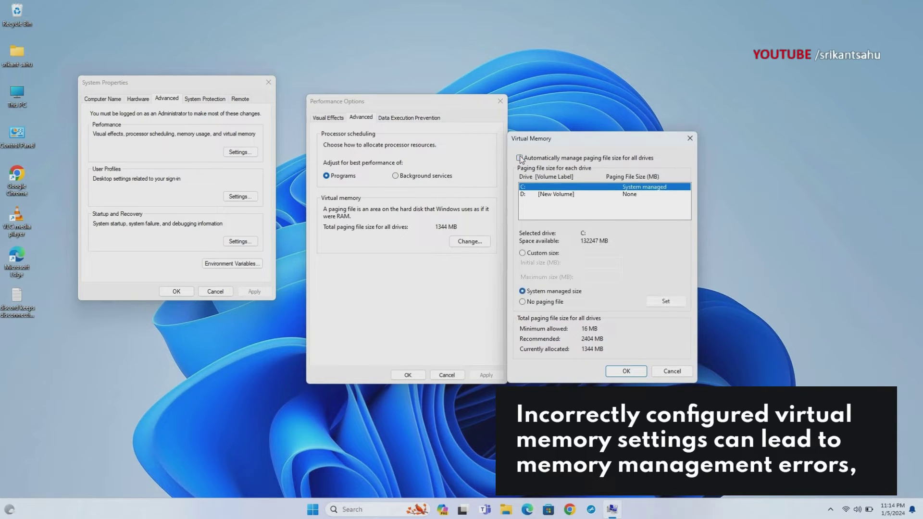
left_click(522, 254)
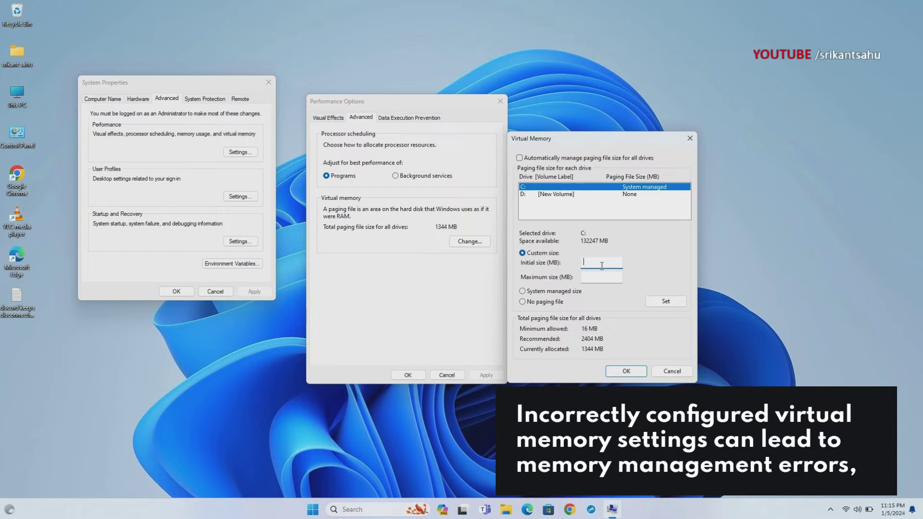
type("24")
left_click(602, 283)
type("2404")
key("Return")
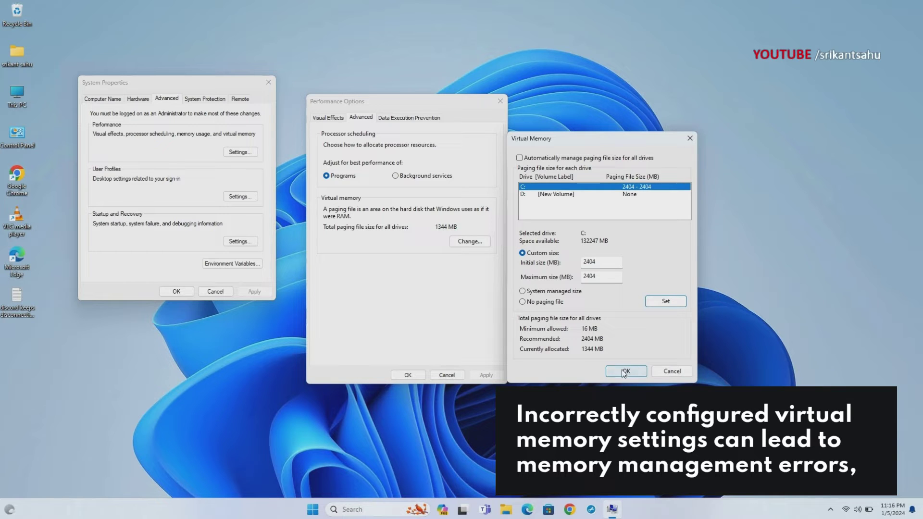
Confirm the virtual memory change, acknowledge the restart notice, and close all dialogs
key("Return")
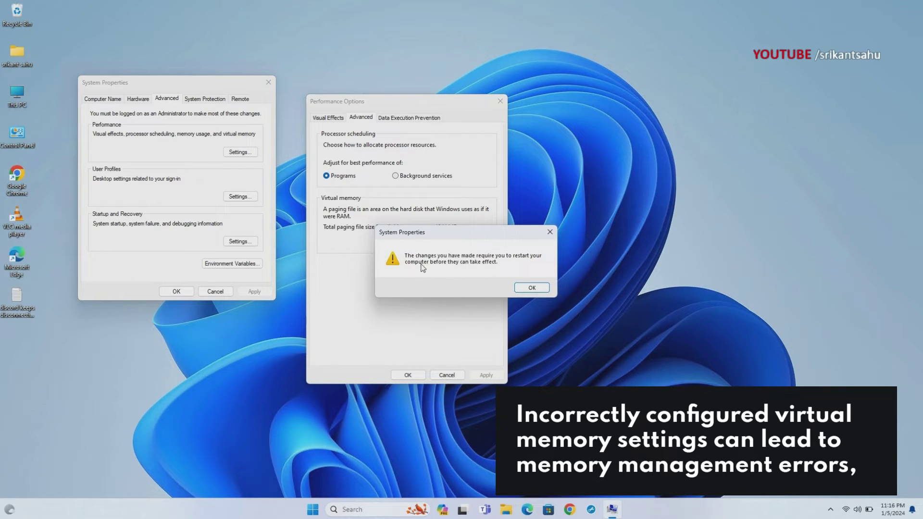
left_click(536, 289)
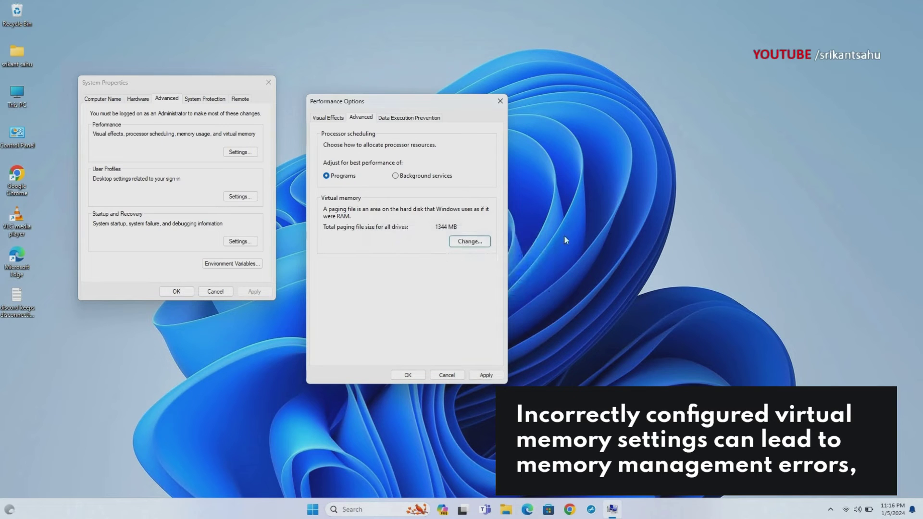
left_click(478, 376)
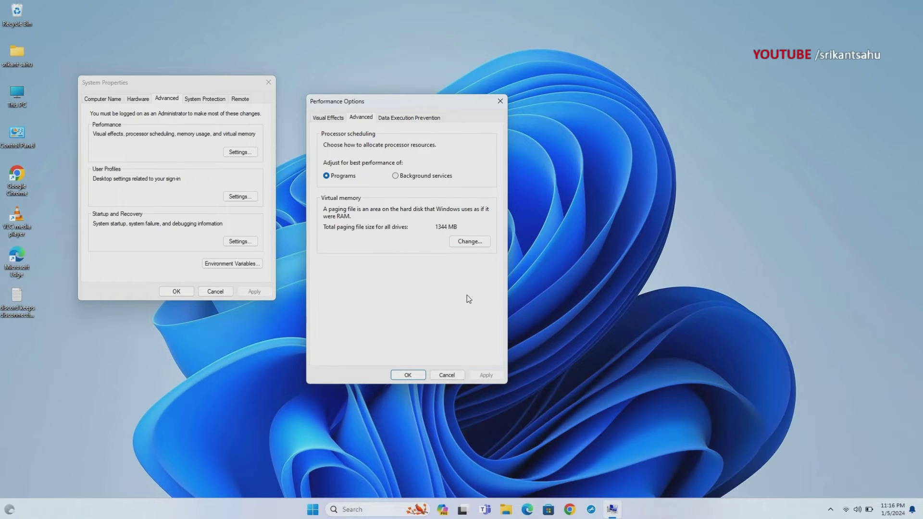
left_click(408, 376)
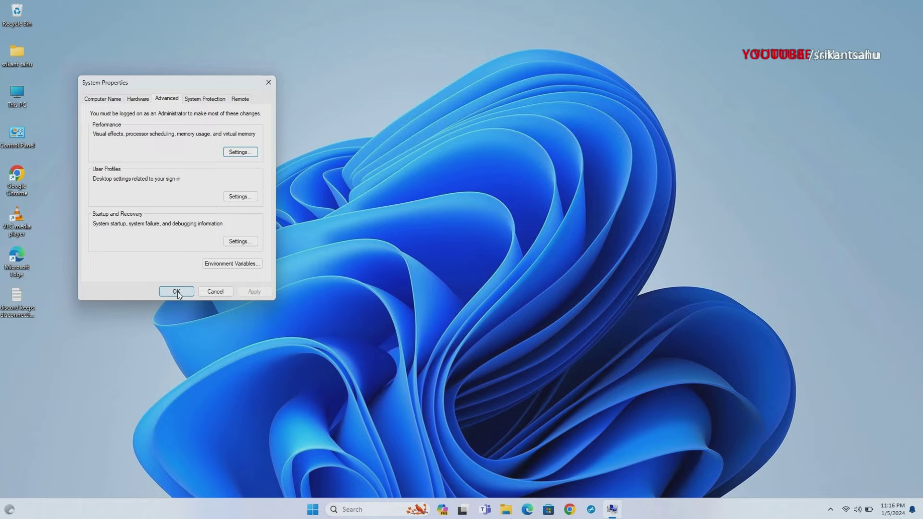
left_click(176, 291)
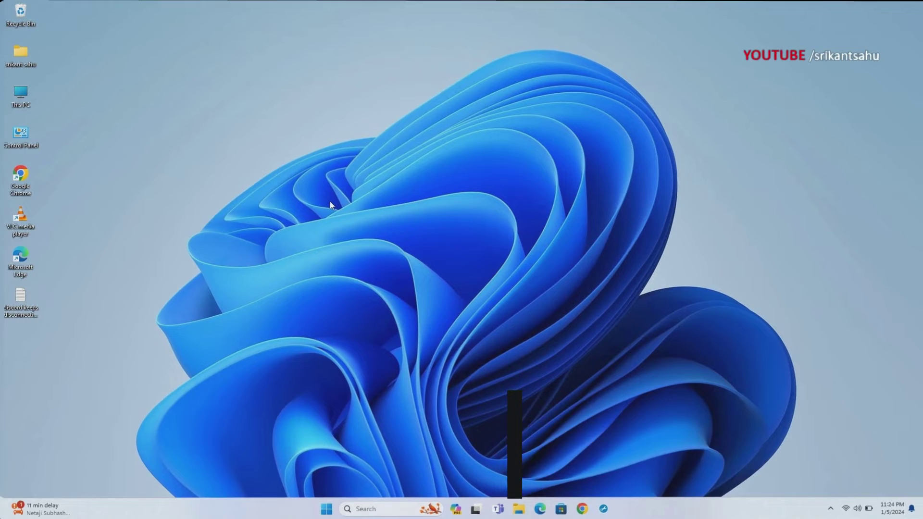
In Device Manager, expand Display adapters and start updating the NVIDIA GeForce GTX 1050 driver
right_click(324, 514)
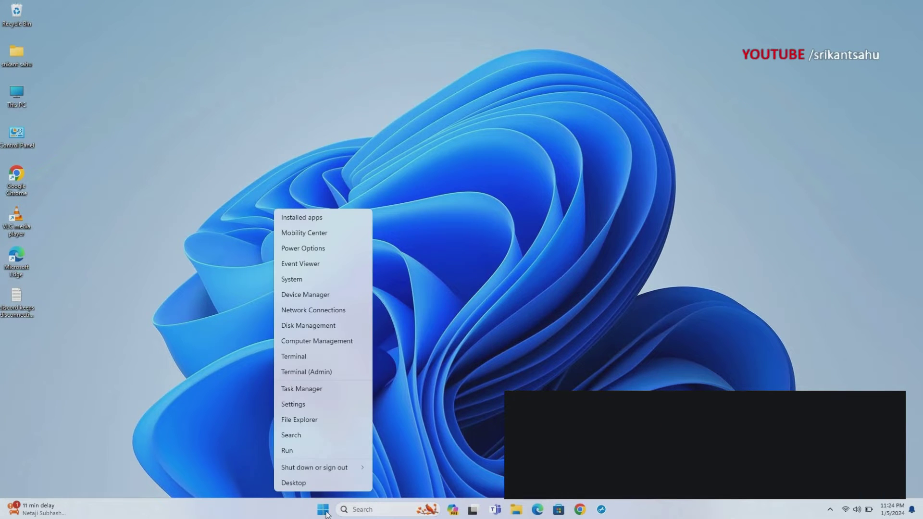
left_click(318, 294)
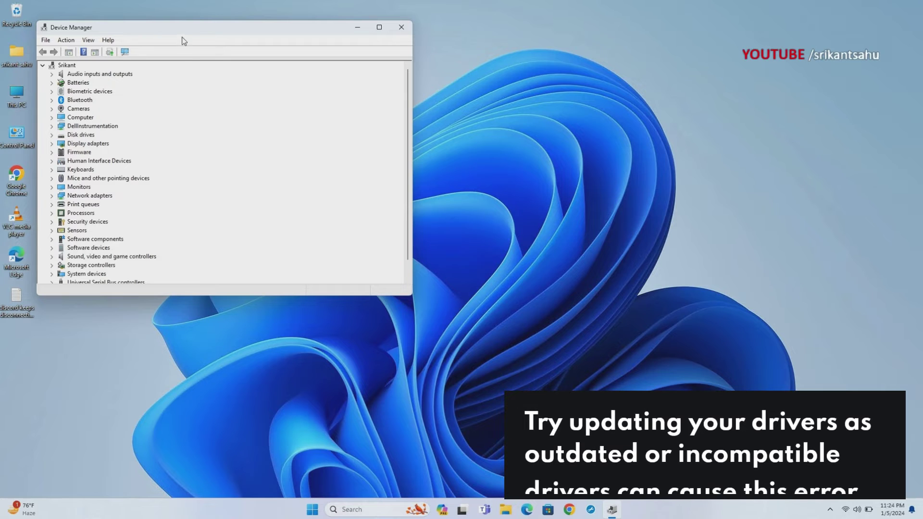
left_click_drag(182, 33, 289, 56)
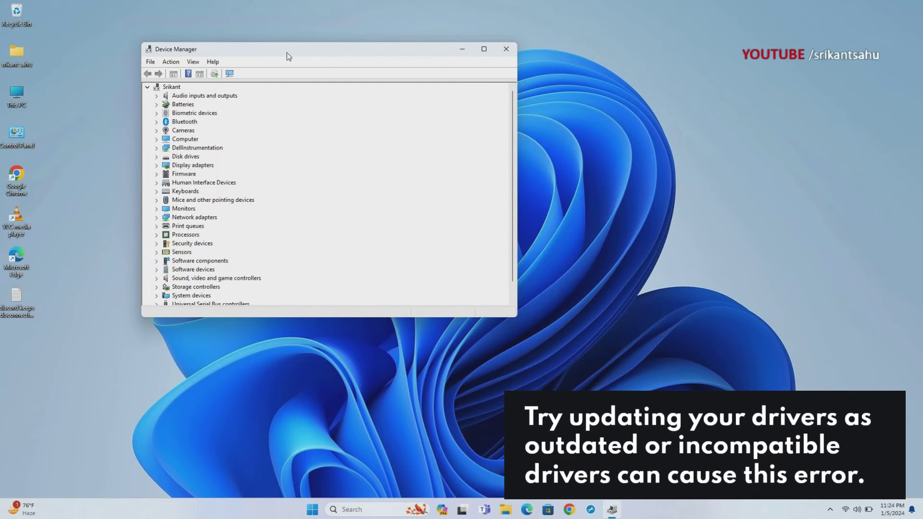
left_click(156, 165)
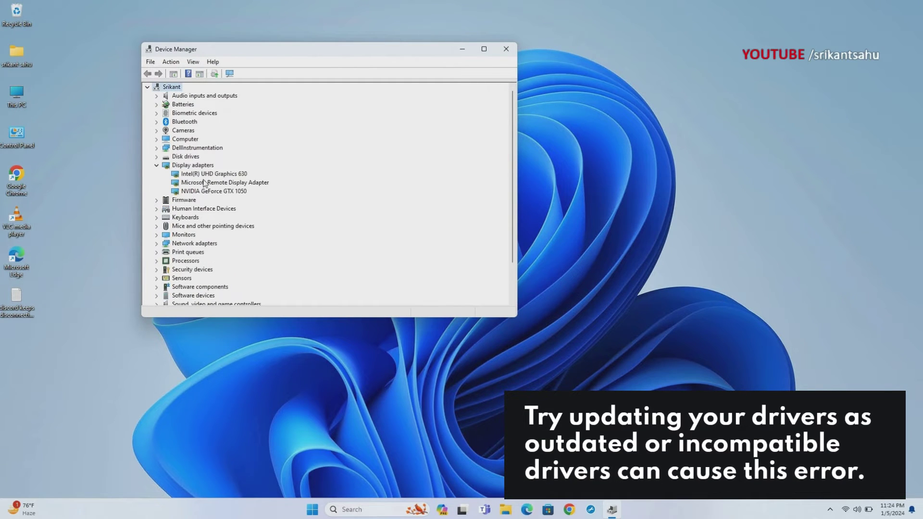
left_click(212, 192)
right_click(212, 193)
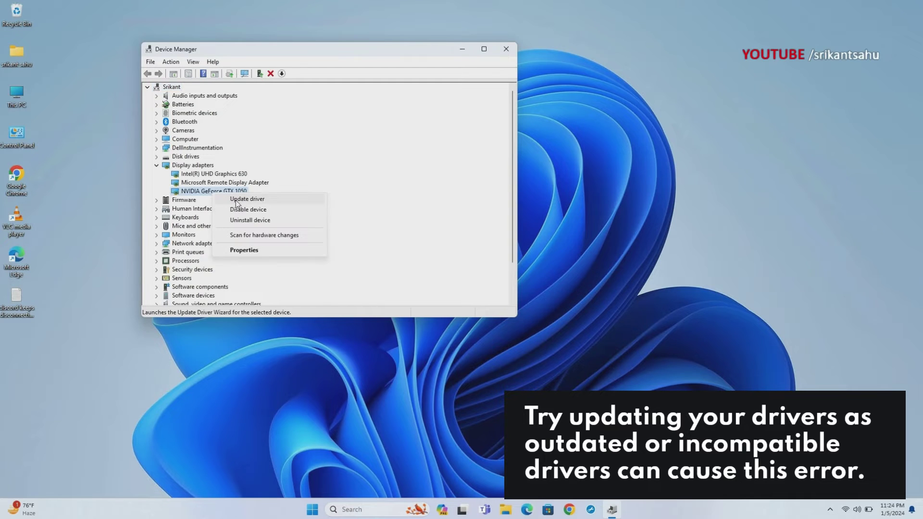
left_click(239, 200)
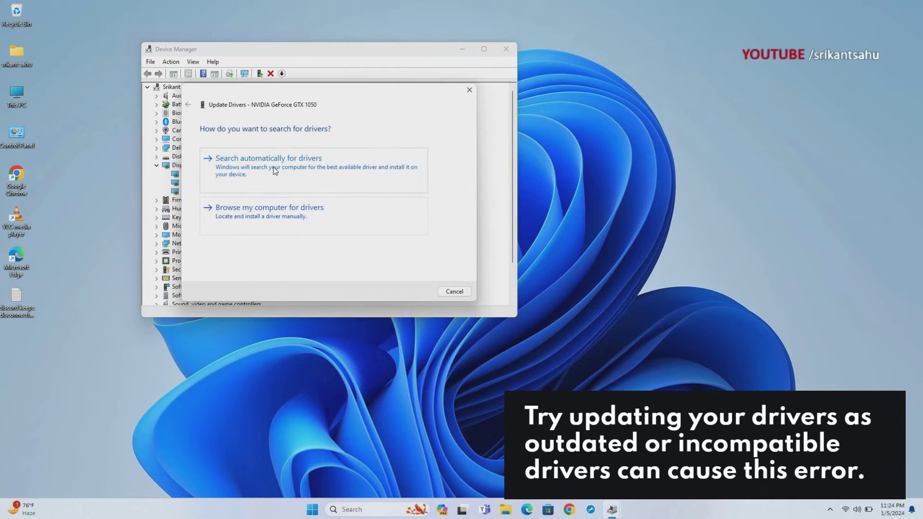
Install the NVIDIA GeForce GTX 1050 driver picked from the drivers already on the computer
left_click_drag(290, 96, 343, 88)
left_click(338, 152)
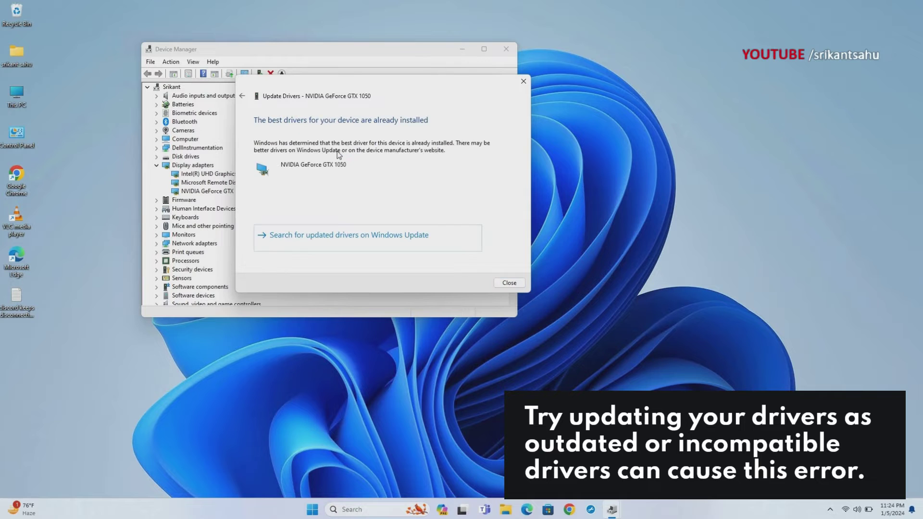
left_click(242, 96)
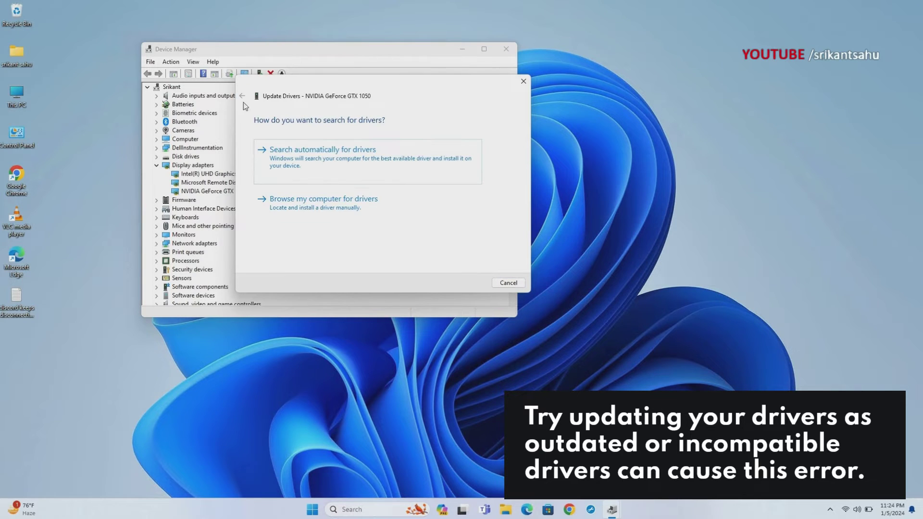
left_click(334, 208)
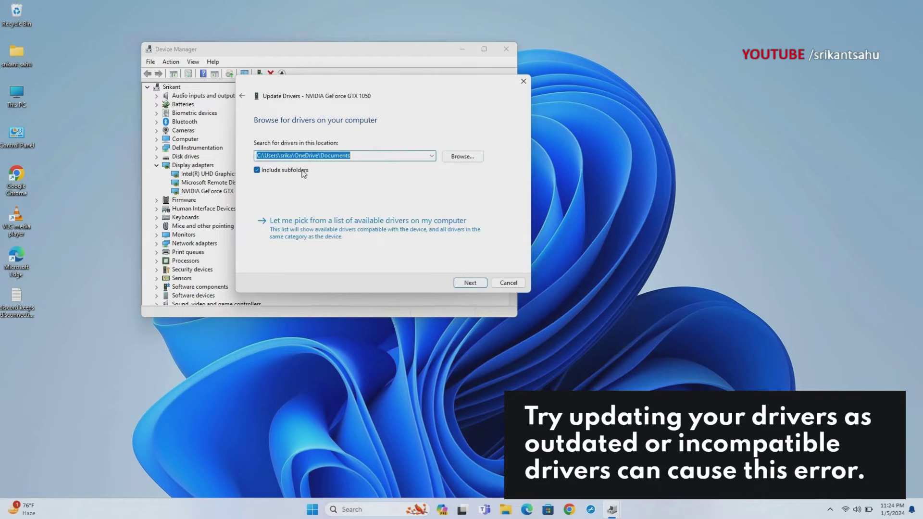
left_click(336, 221)
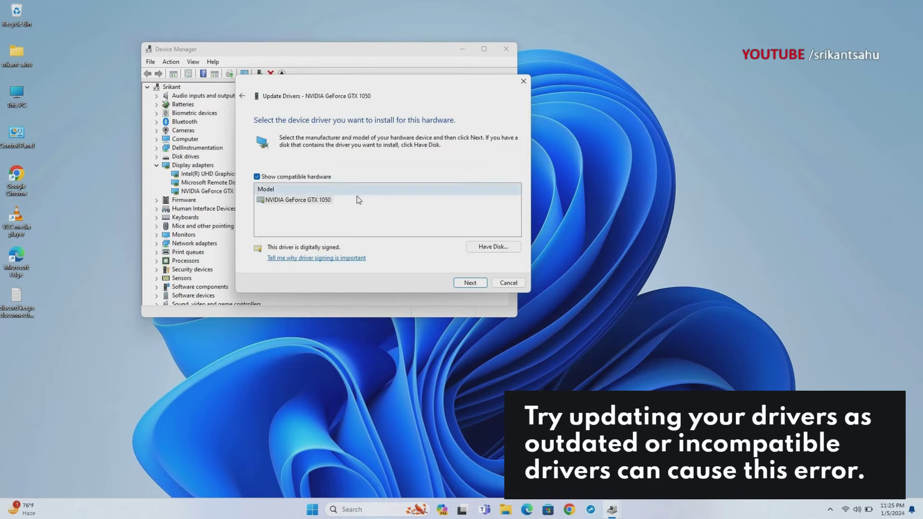
left_click(317, 202)
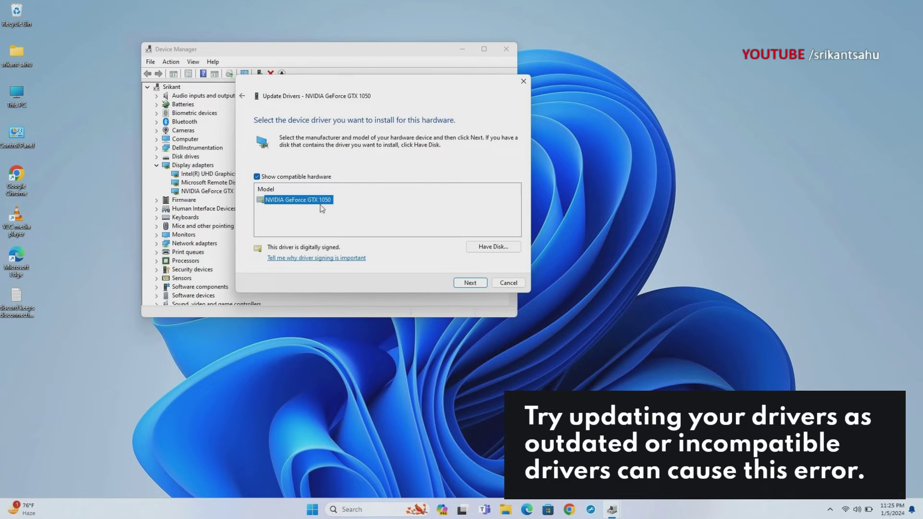
left_click(472, 282)
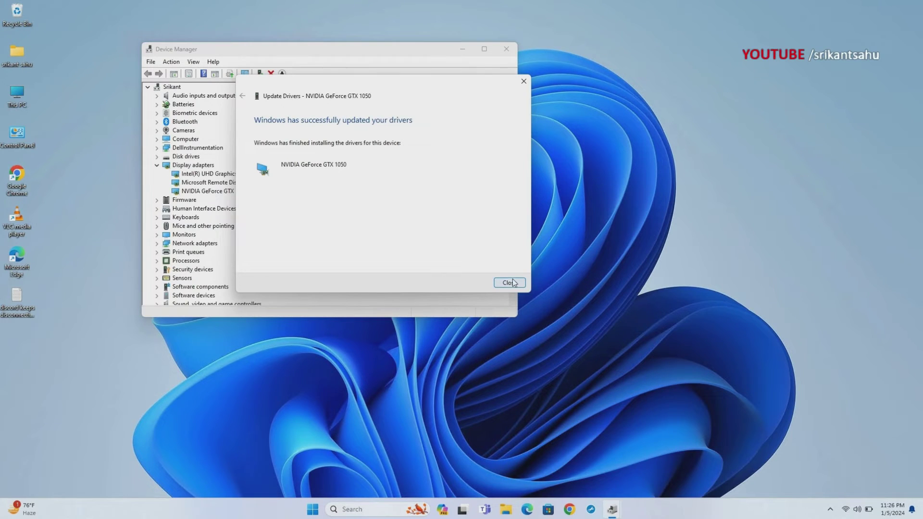
Close the driver update window and Device Manager
left_click(510, 282)
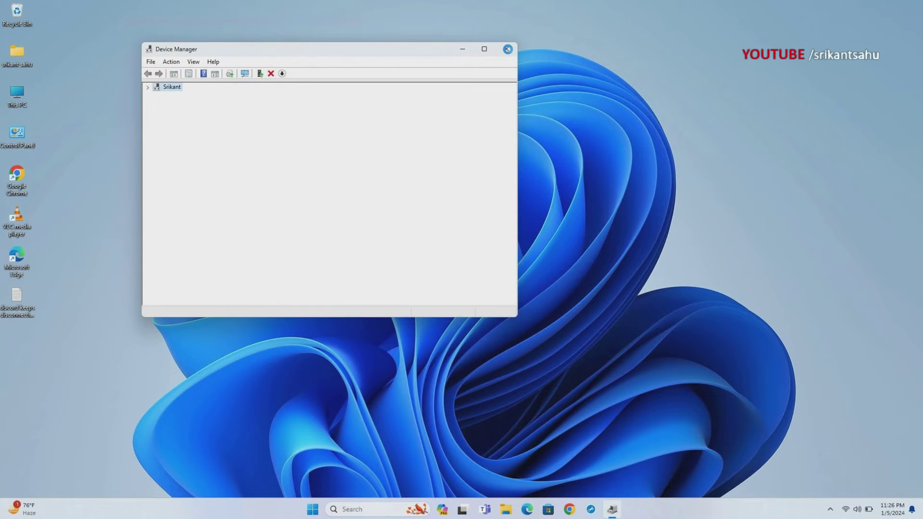
left_click(508, 50)
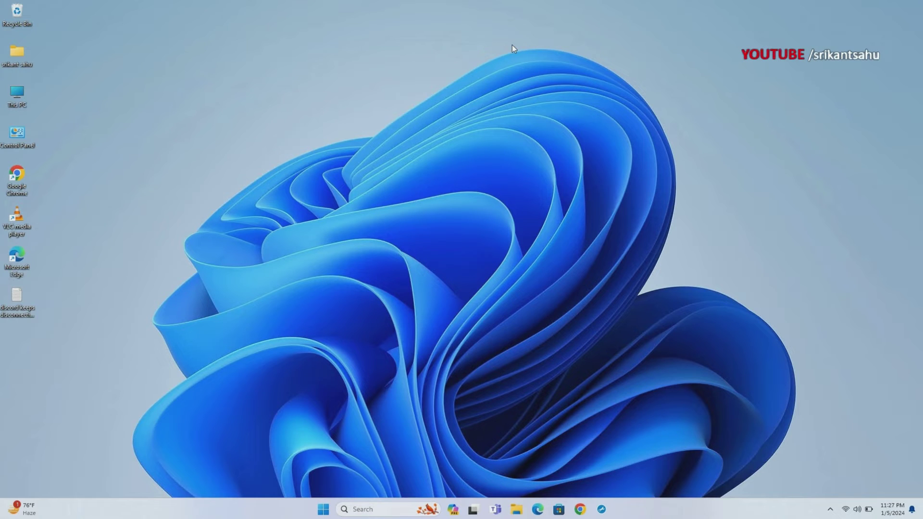
left_click(323, 509)
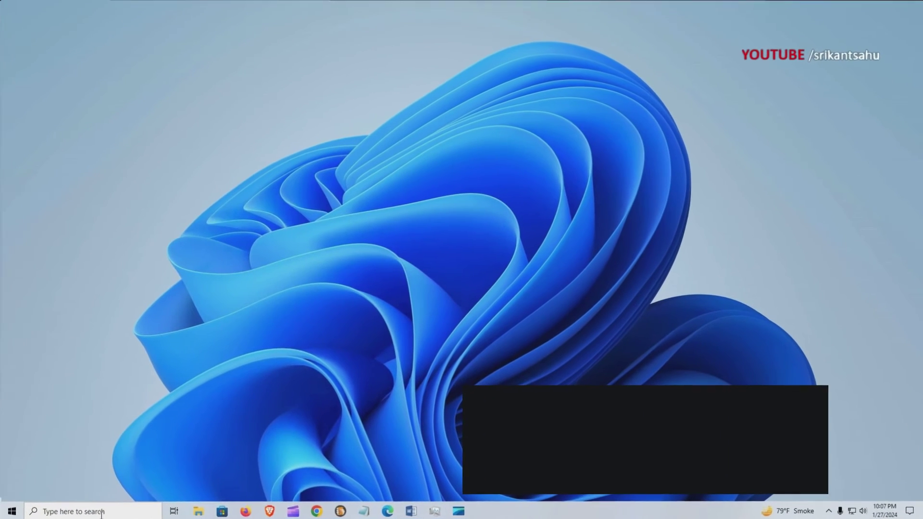
Search 'cmd' and open Command Prompt as administrator
left_click(93, 512)
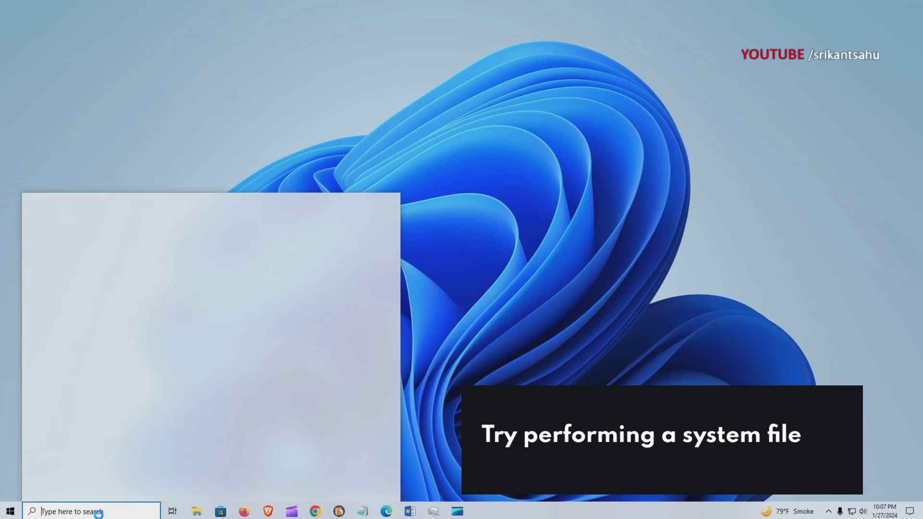
type("cmd")
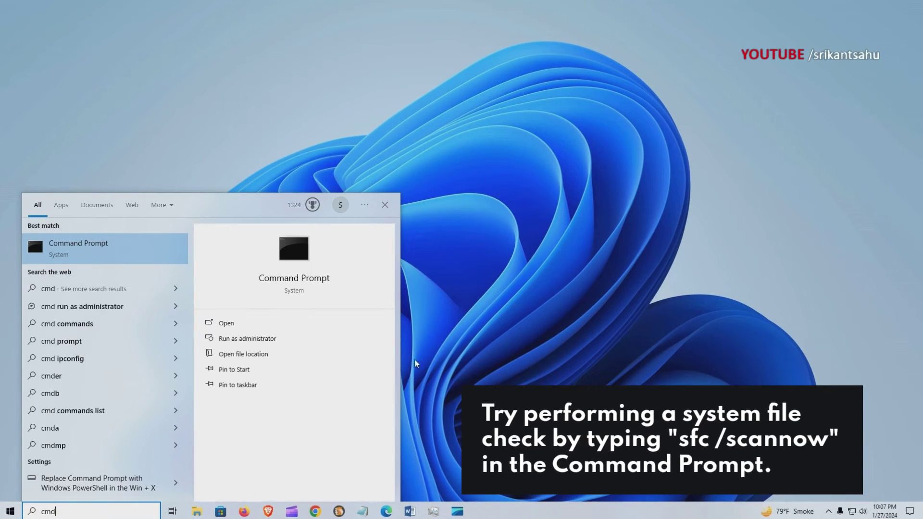
left_click(281, 338)
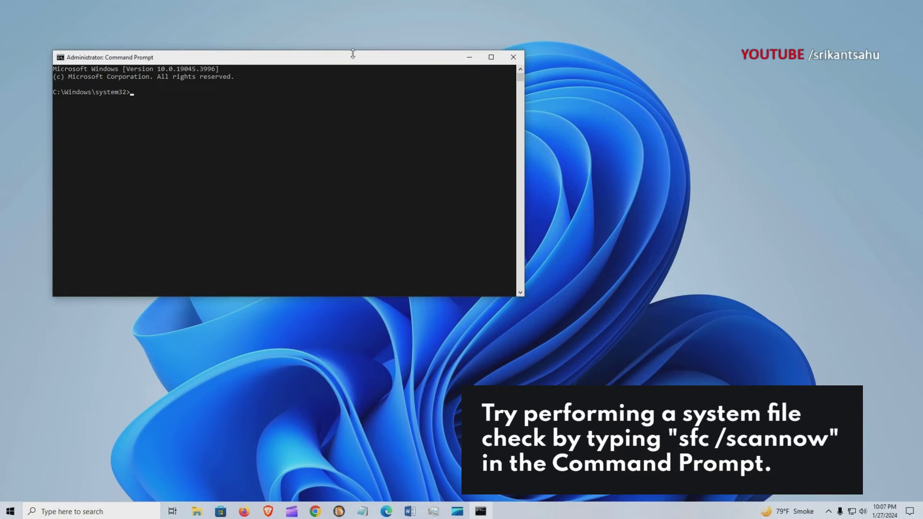
left_click_drag(329, 59, 592, 81)
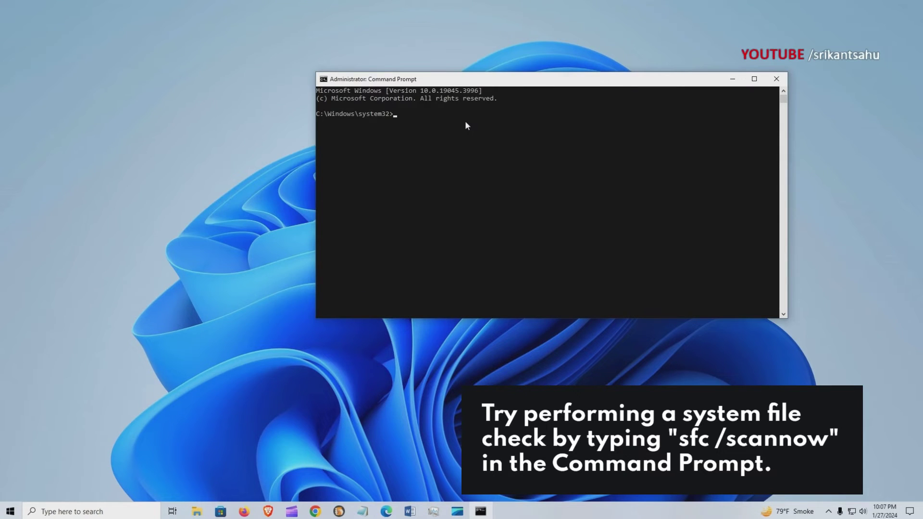
Run sfc /scannow, then DISM /Online /Cleanup-Image /RestoreHealth
type("s")
type("fc /scannow")
key("Return")
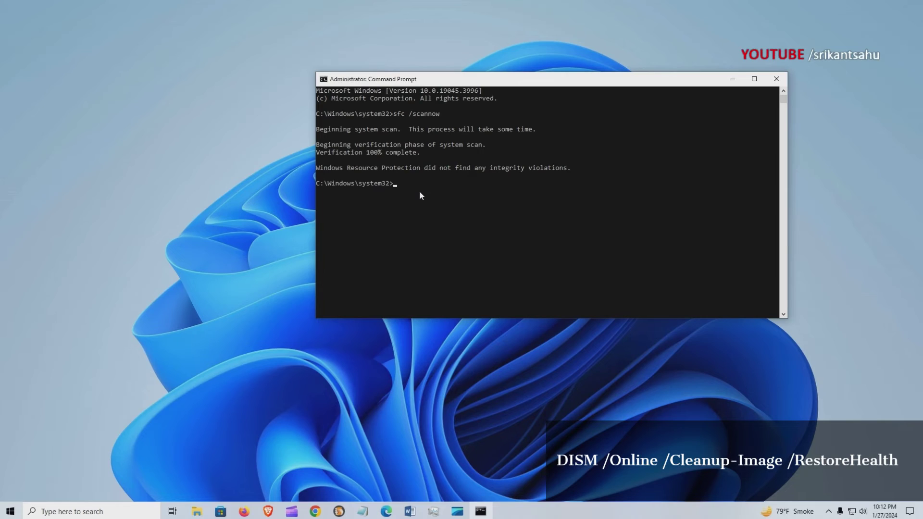
type("DISM /Online /Cleanup-Image /RestoreHealth")
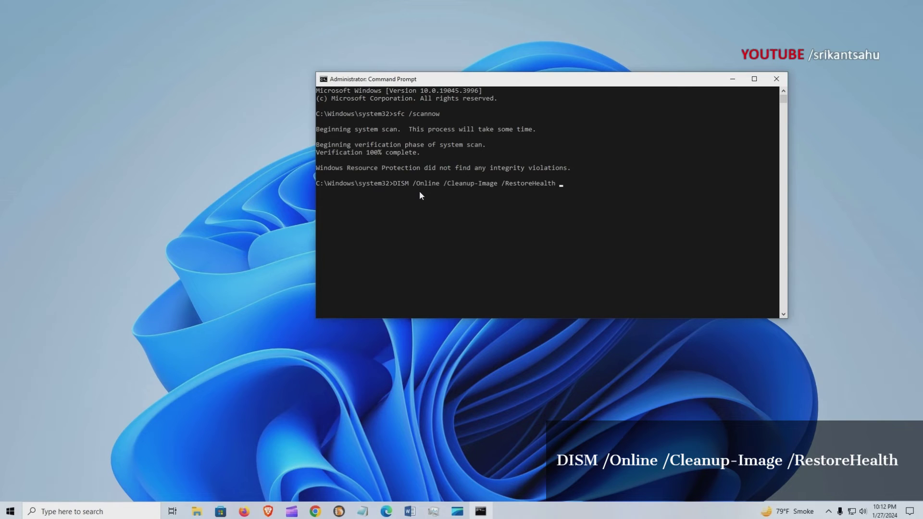
key("Return")
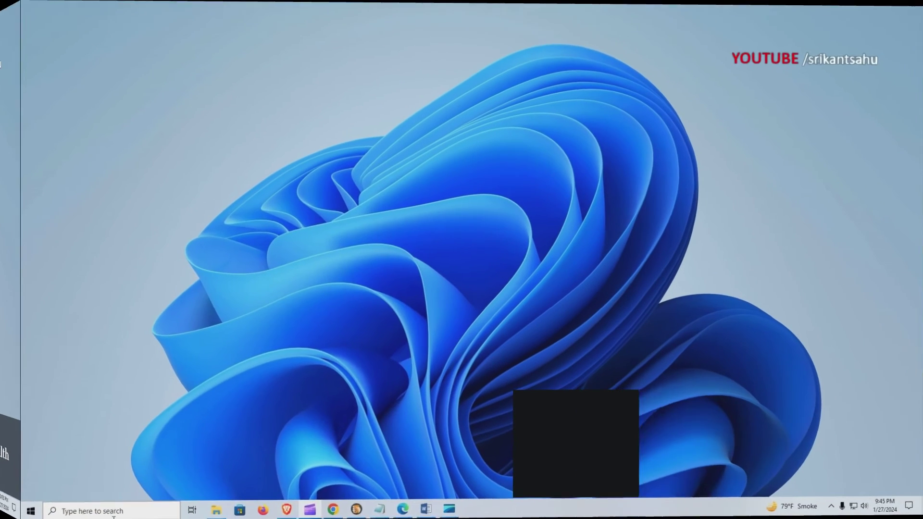
Open Windows Update from a 'check for' search and run Check for updates
left_click(89, 513)
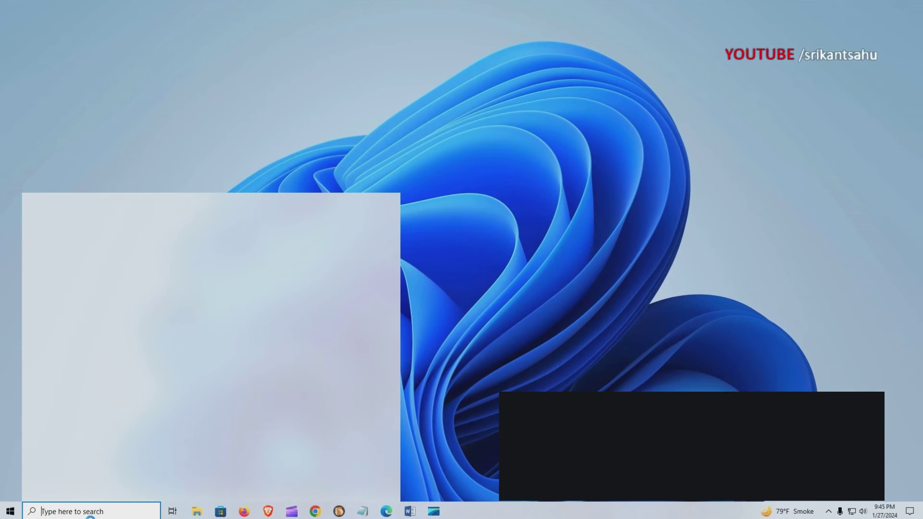
type("check for")
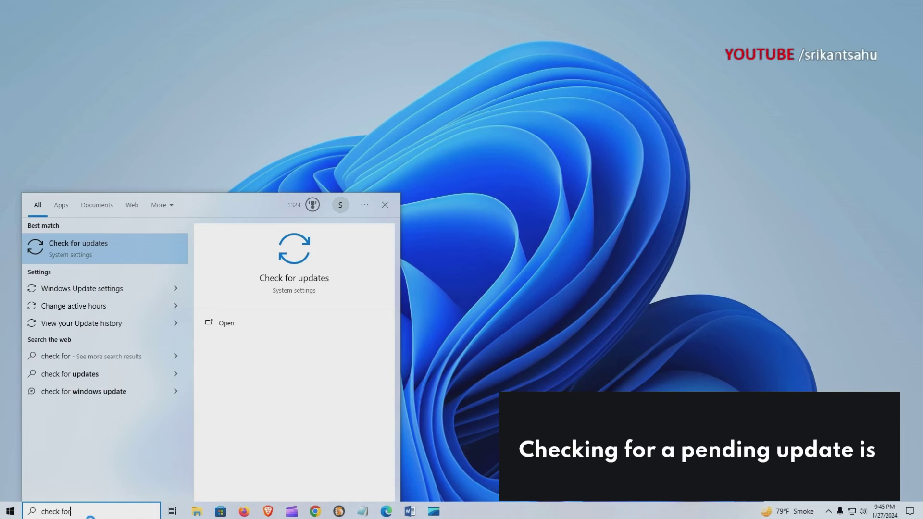
left_click(317, 280)
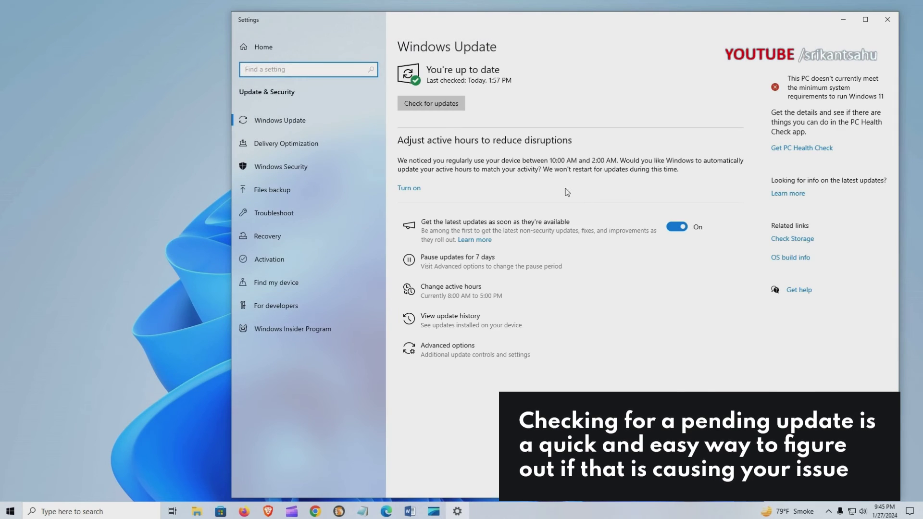
left_click(427, 104)
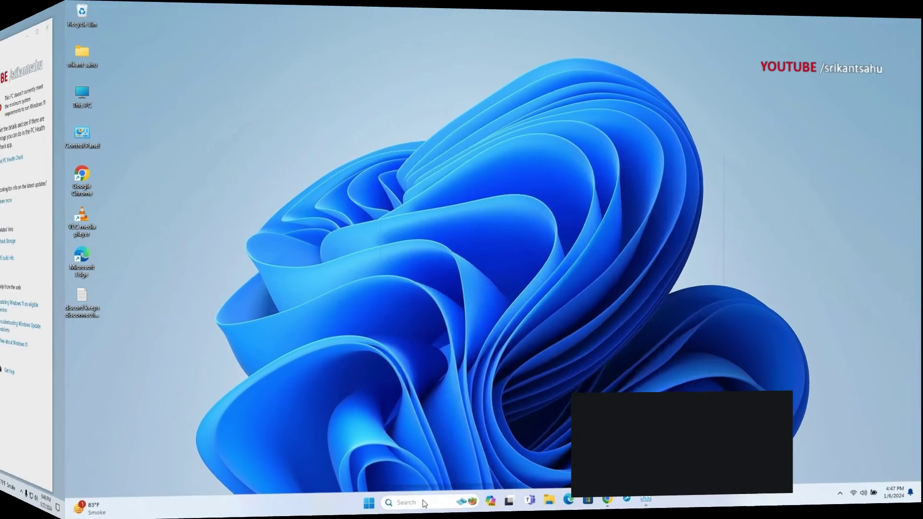
In Windows Security's Virus & threat protection scan options, start a Quick scan
type("windows")
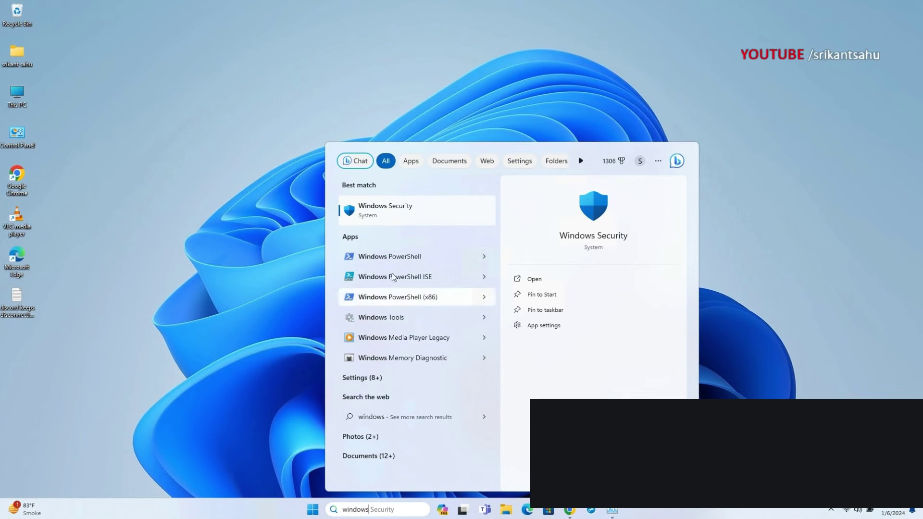
left_click(423, 210)
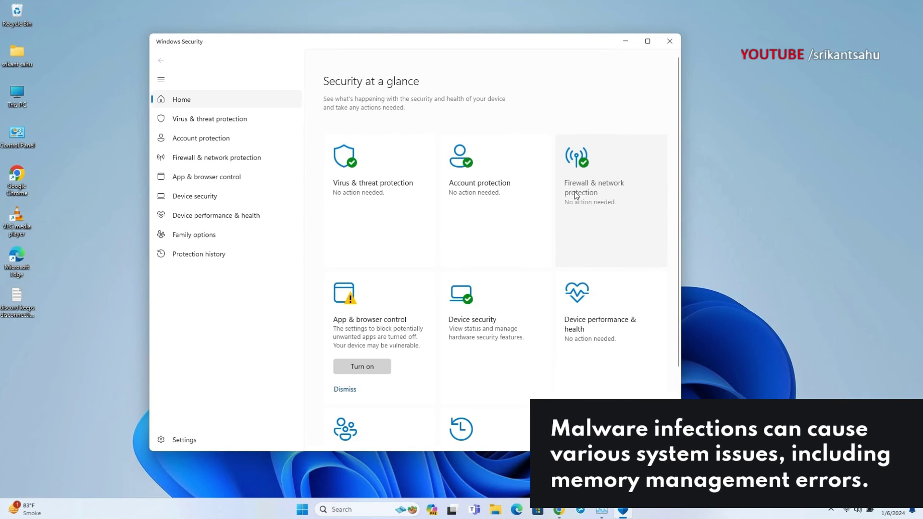
left_click(368, 189)
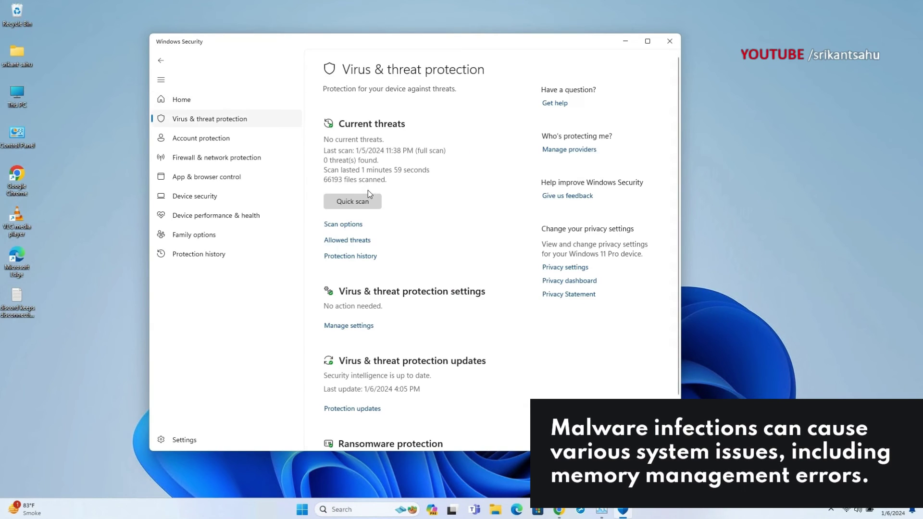
left_click(345, 224)
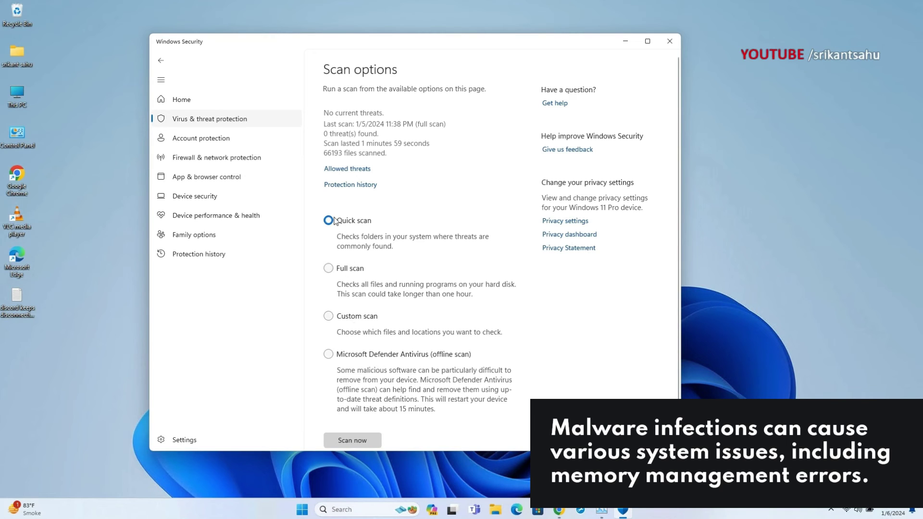
left_click(335, 272)
left_click(332, 221)
left_click(357, 441)
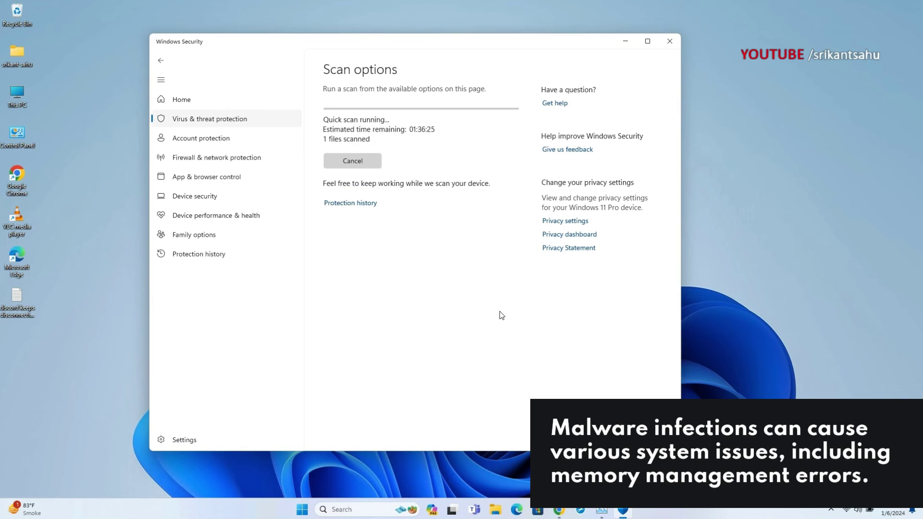